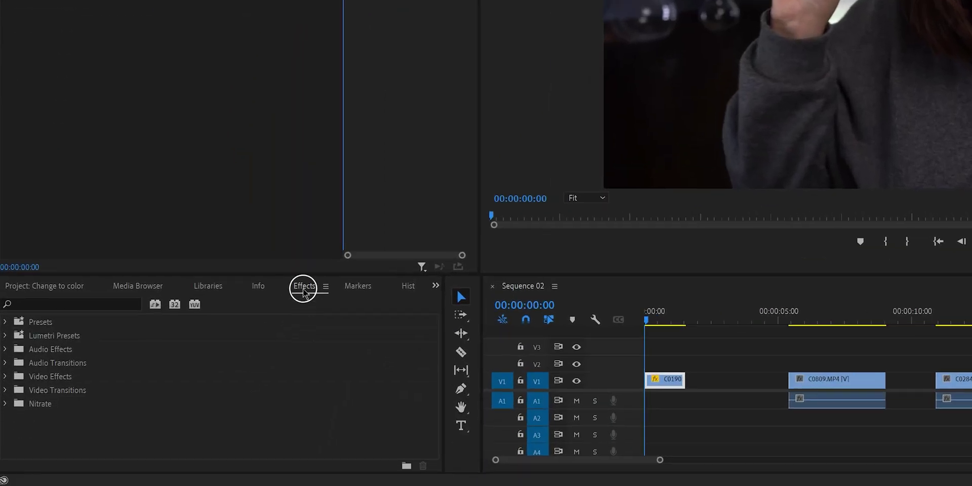
- Find Change to Color in the Effects panel, apply it to clip C0190, and select it in Effect Controls
left_click(247, 354)
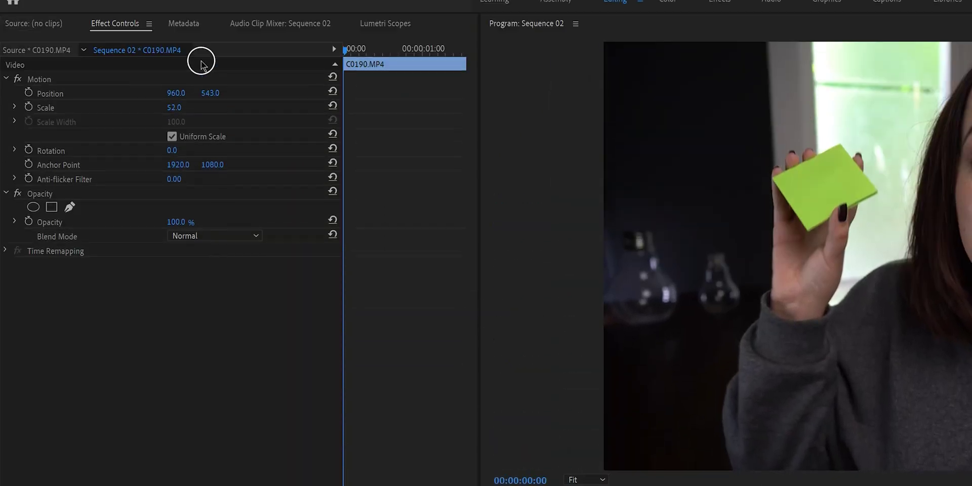
left_click(202, 7)
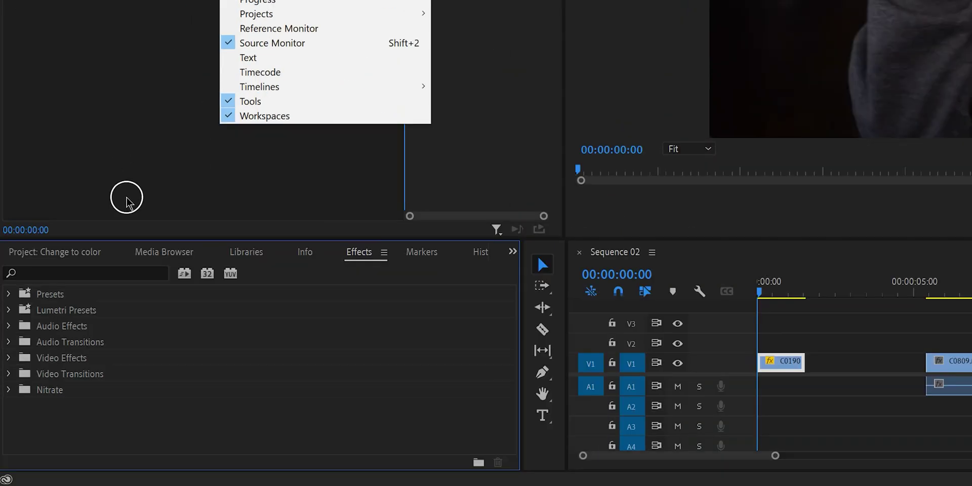
left_click(93, 272)
type("change to color")
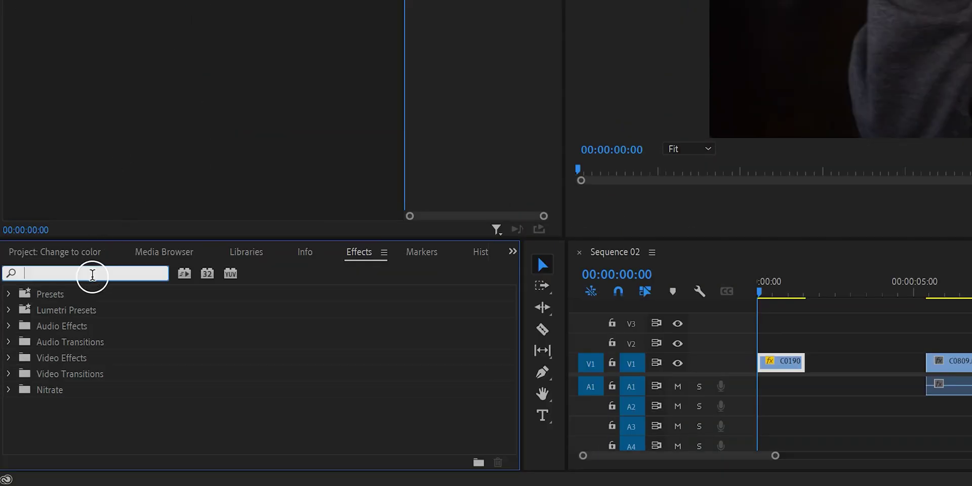
left_click_drag(91, 389, 754, 351)
left_click_drag(469, 350, 496, 364)
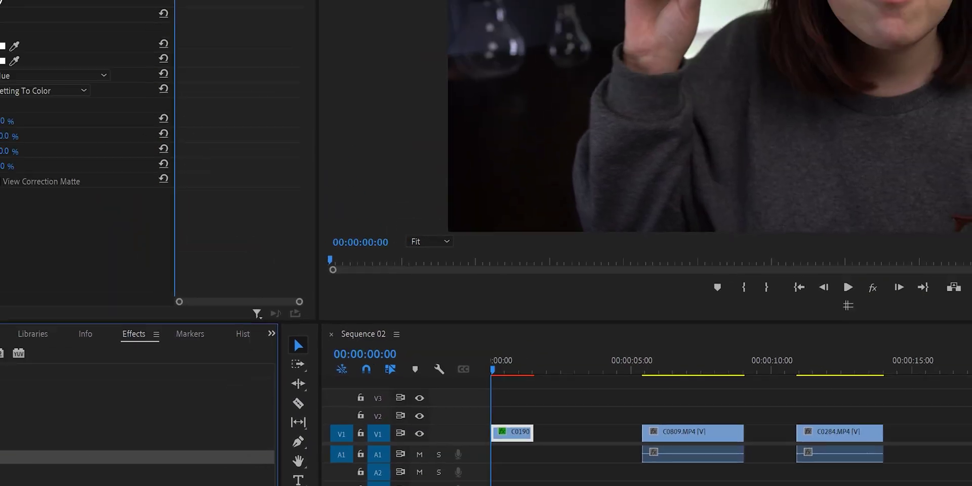
left_click(59, 7)
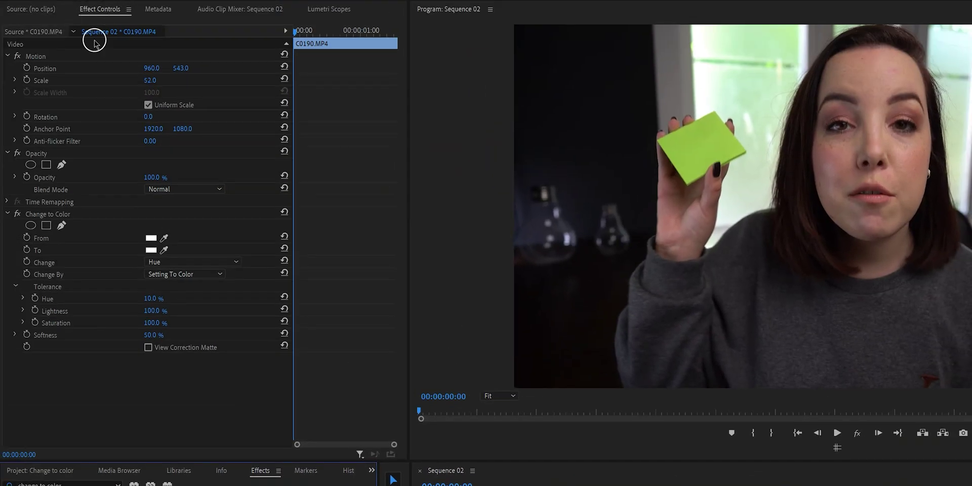
left_click(69, 216)
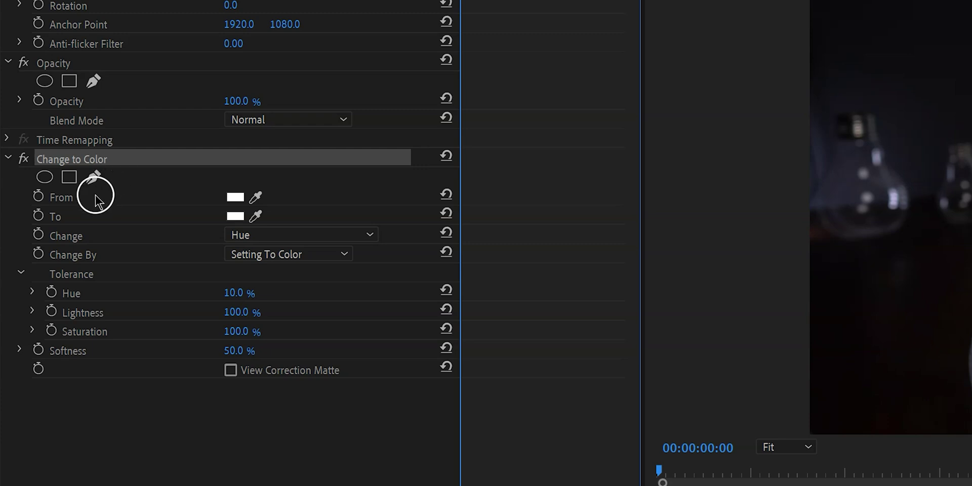
- Sample the sticky note's green as the From colour and pick bright magenta (E200B7) as To
left_click(256, 196)
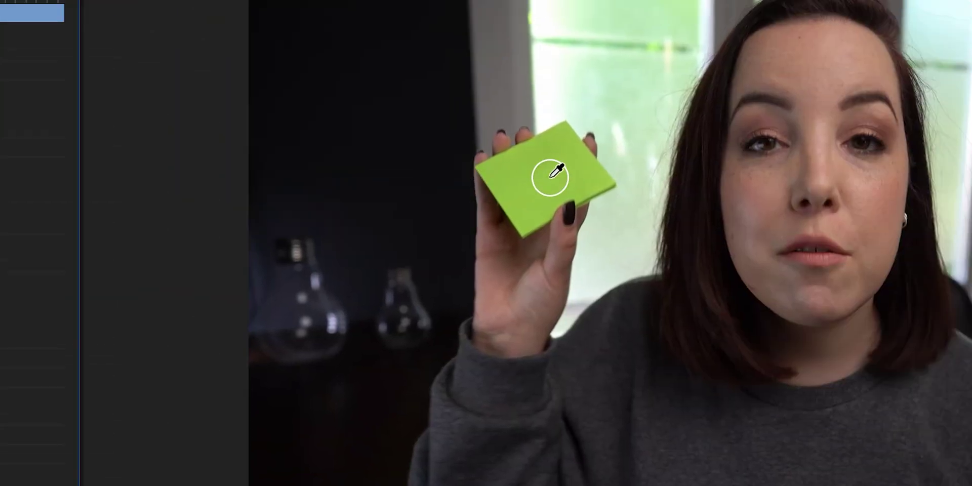
left_click(550, 177)
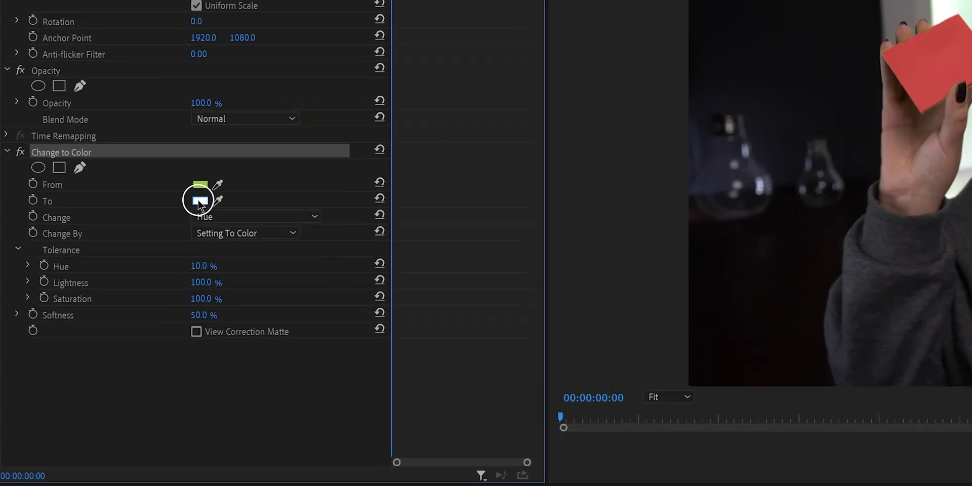
left_click(127, 229)
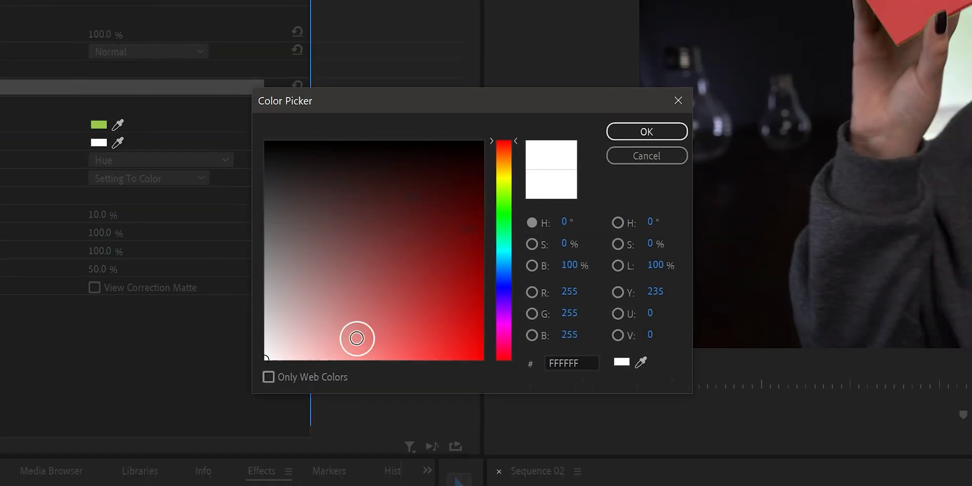
left_click_drag(508, 316, 505, 327)
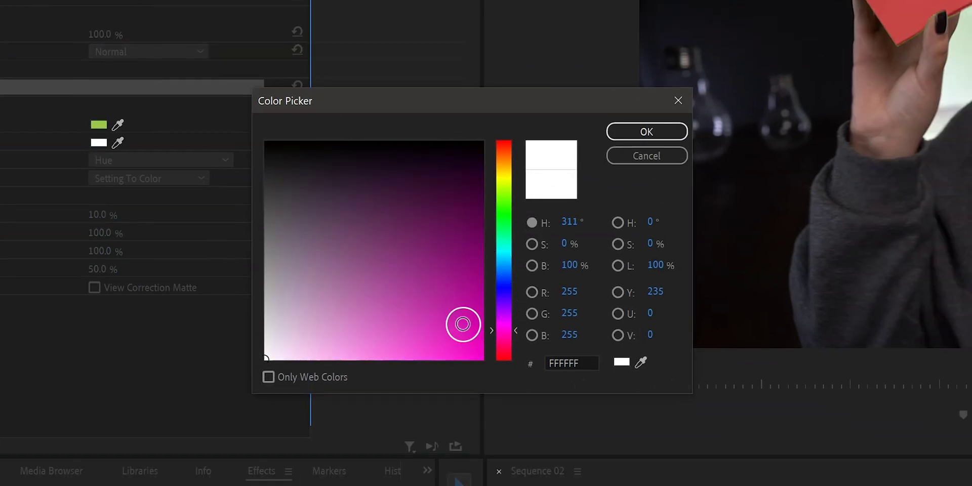
left_click(482, 335)
- Confirm the magenta To colour and turn on View Correction Matte
left_click(637, 139)
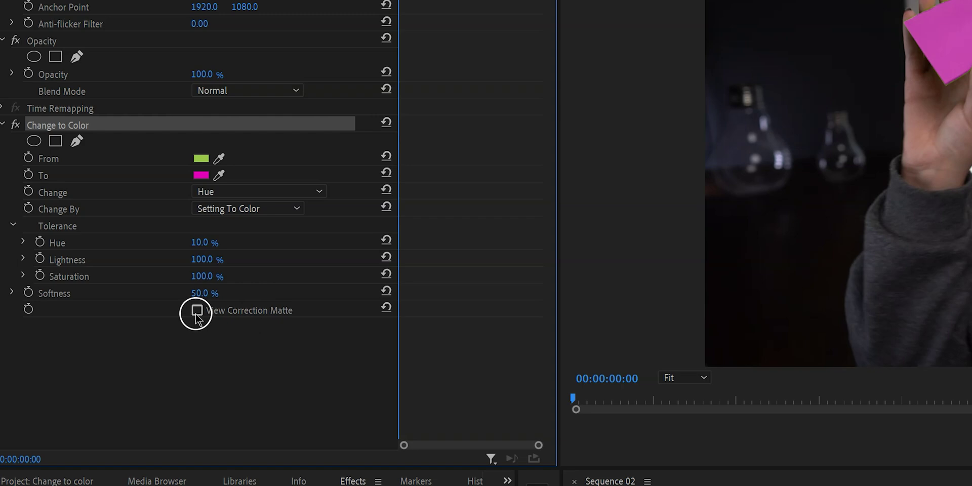
left_click(197, 311)
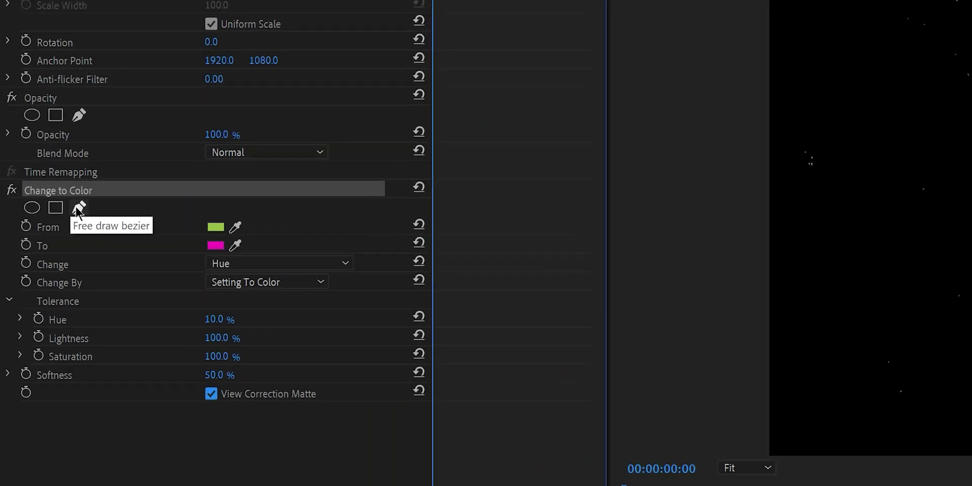
- Draw a four-point pen mask around the sticky note and turn off the correction matte
left_click(50, 215)
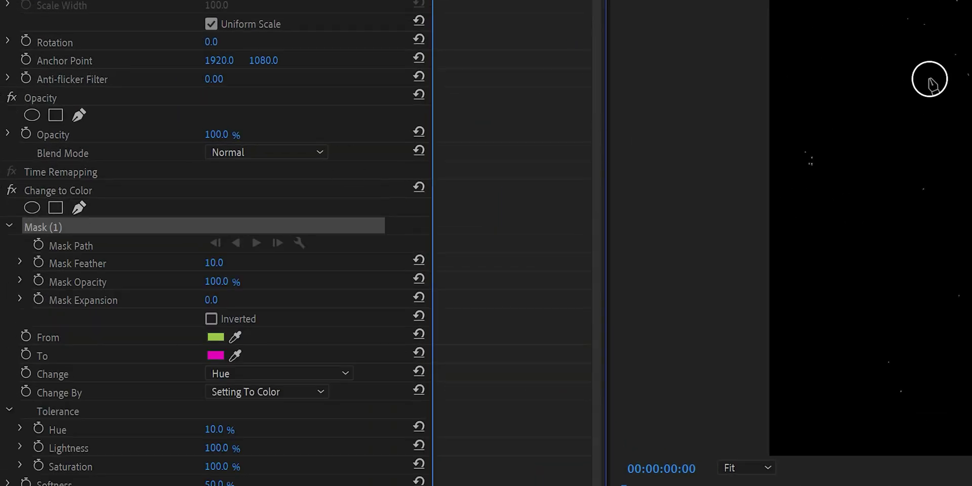
left_click(951, 73)
left_click(581, 108)
left_click(615, 152)
left_click(549, 188)
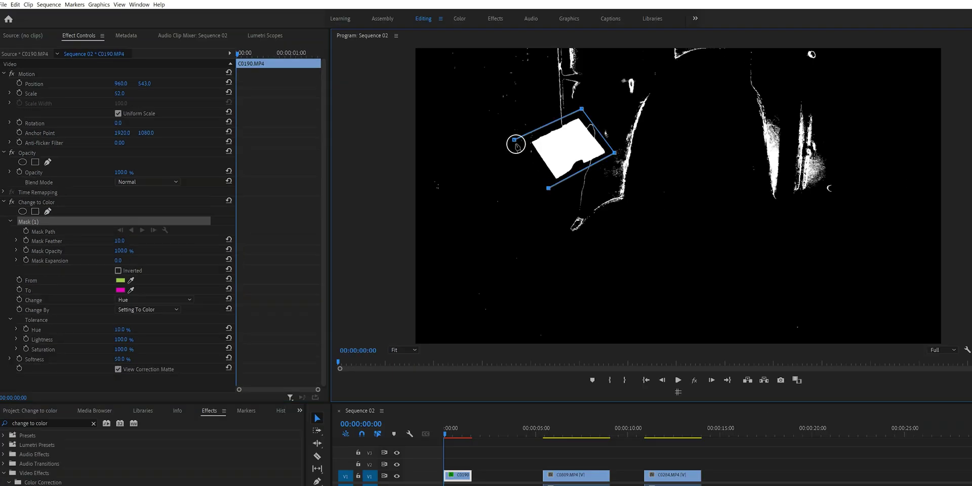
left_click(514, 140)
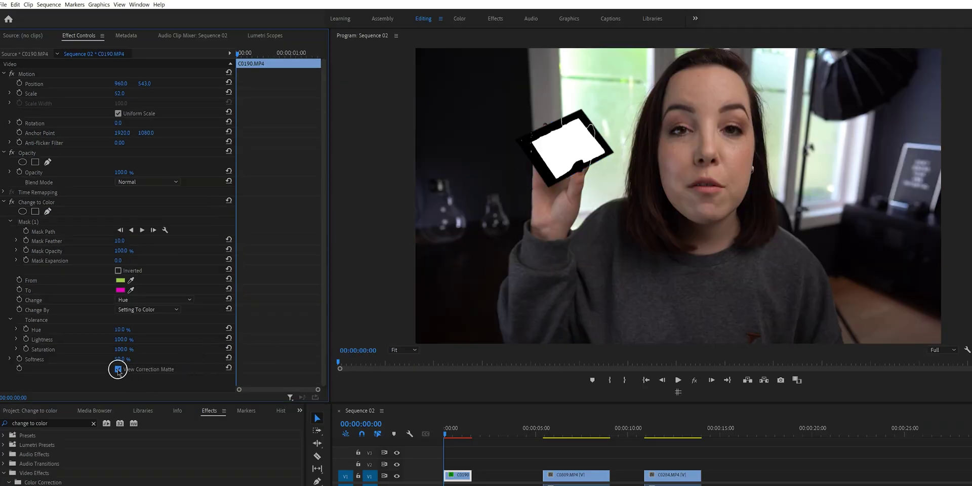
left_click(118, 369)
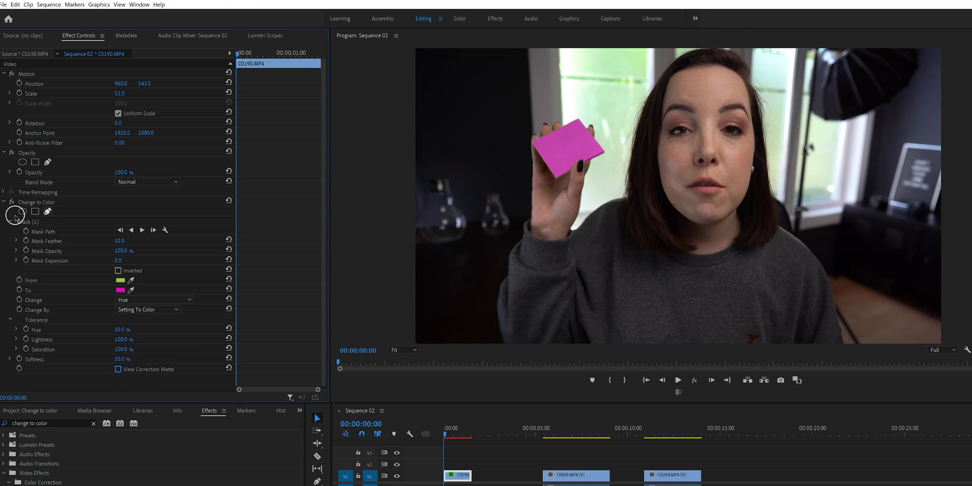
- Drag the mask's bottom and left corners in to fit the note snugly
left_click(35, 223)
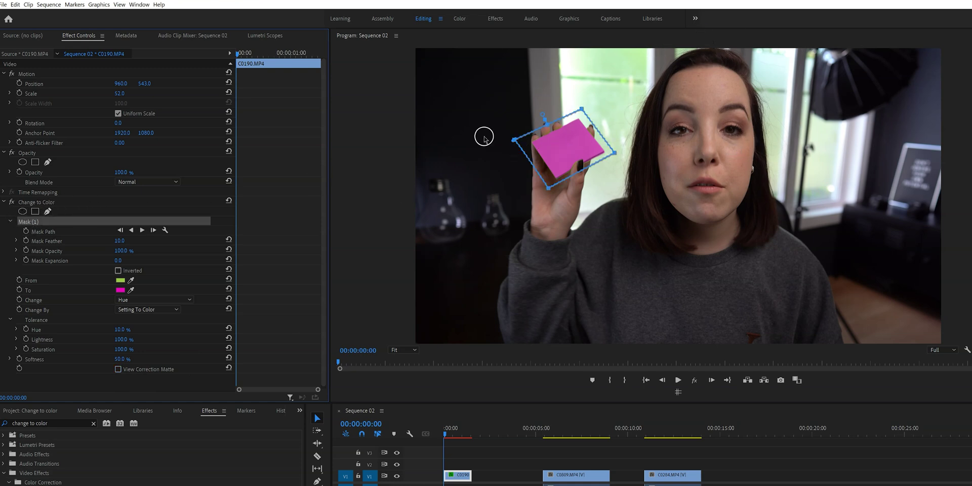
left_click_drag(550, 190, 553, 186)
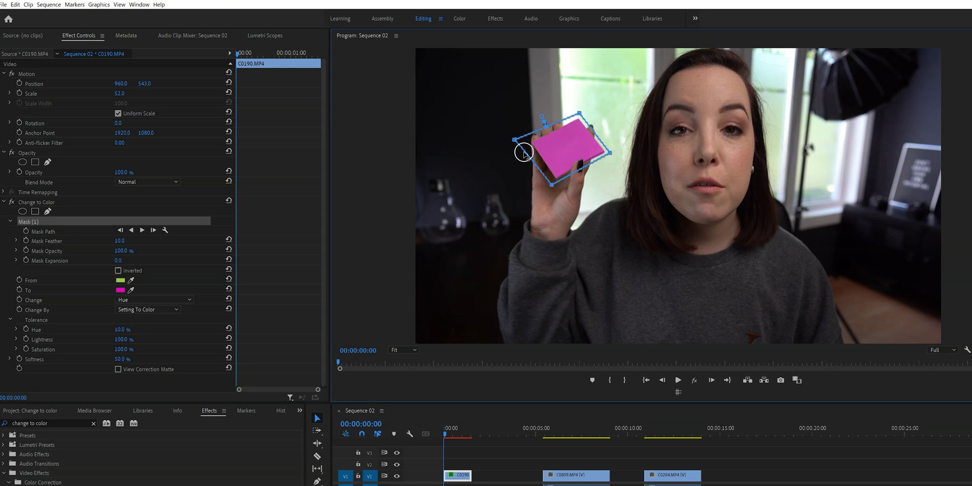
left_click_drag(516, 141, 522, 142)
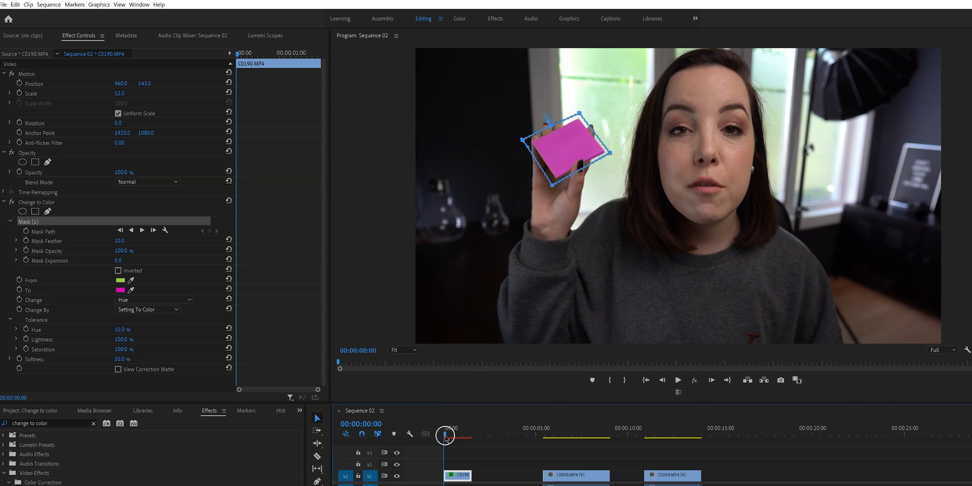
- Go to frame 00:00:00:19 and enable Mask Path keyframing, deleting the unwanted keyframe
left_click_drag(445, 433, 452, 435)
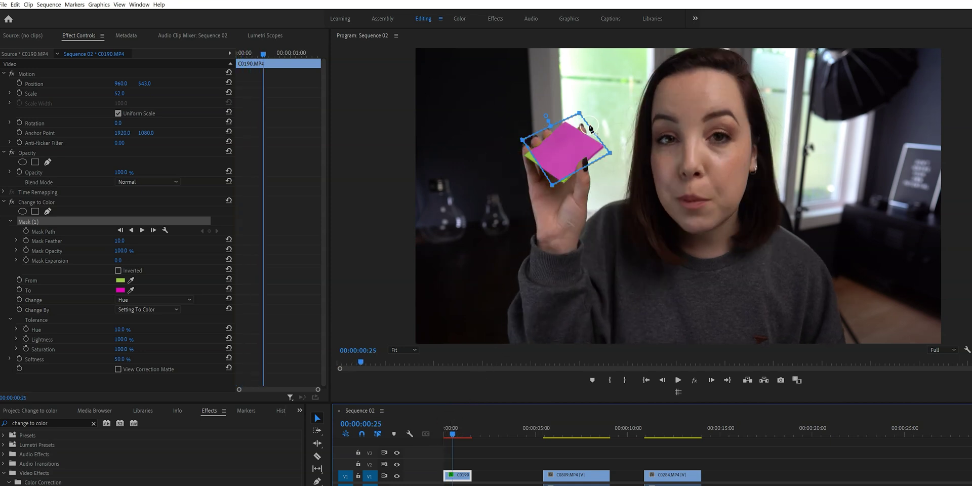
left_click(450, 434)
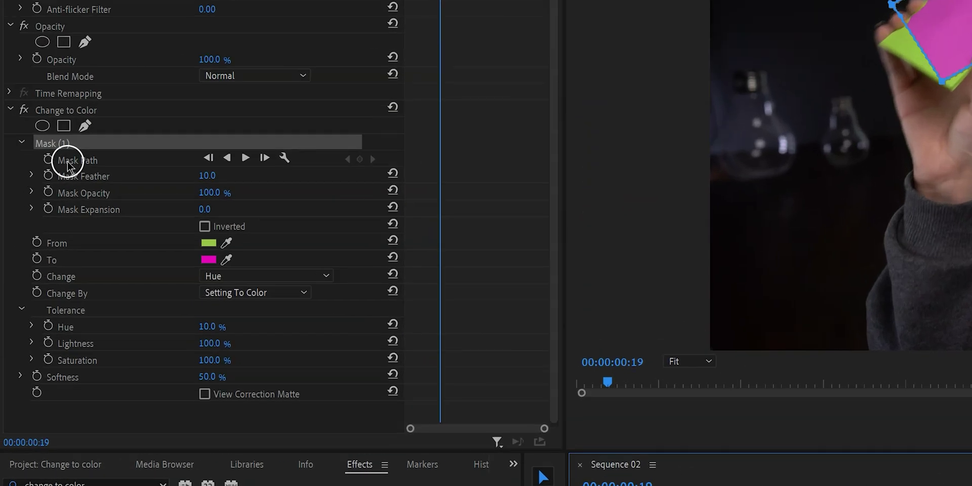
left_click(40, 231)
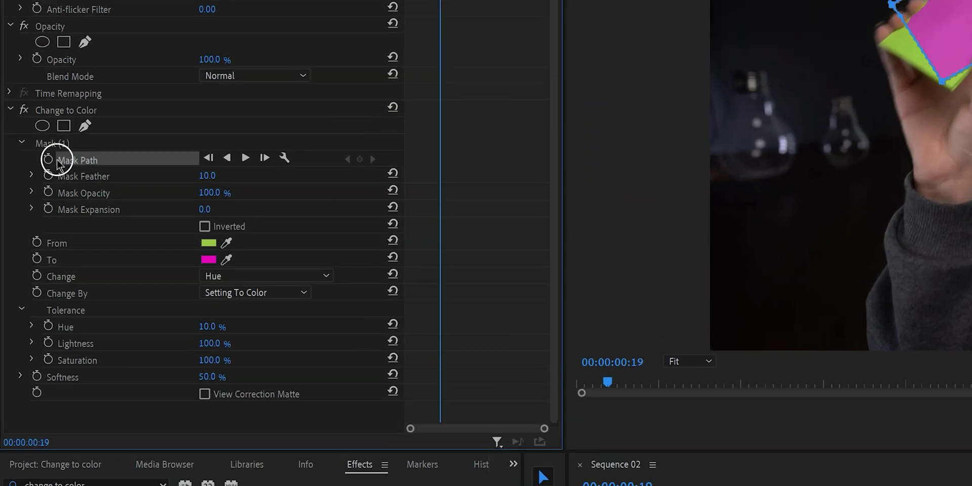
left_click(48, 159)
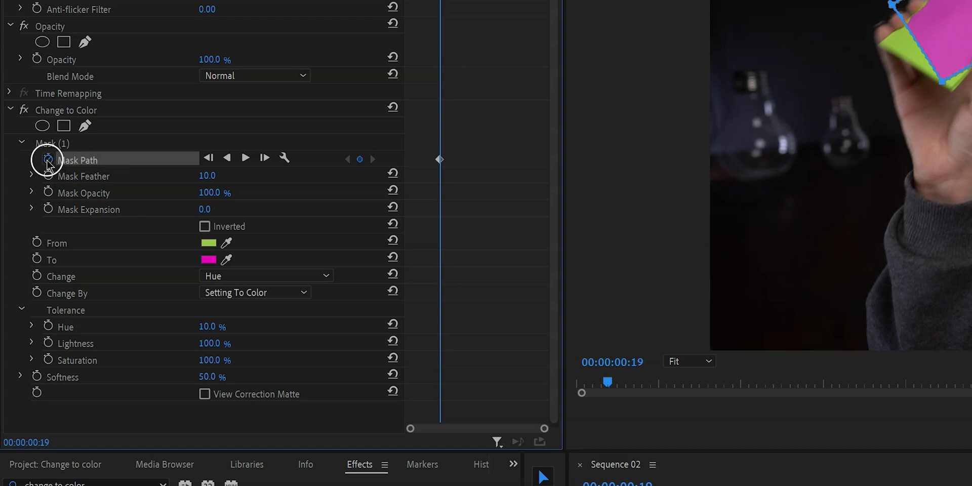
left_click(438, 159)
key("Delete")
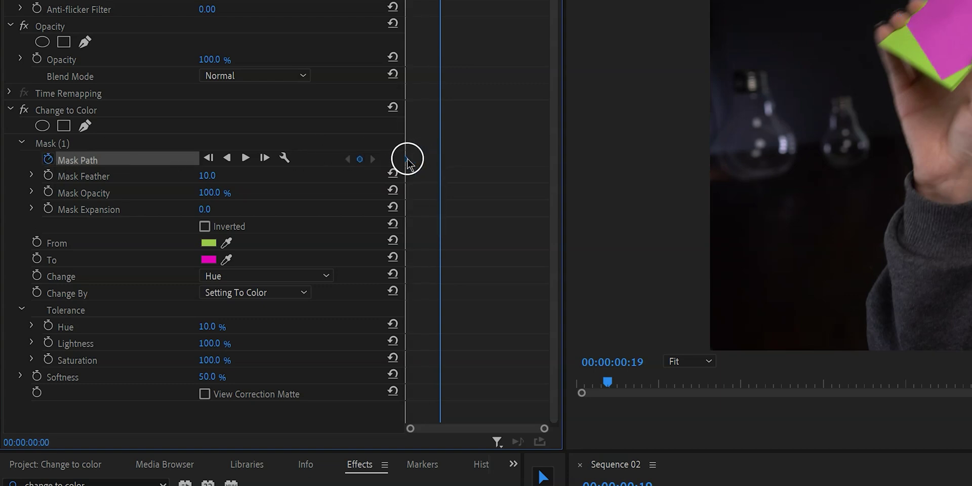
- Move the mask's bottom, right and left corners to follow the moving sticky note
left_click(124, 146)
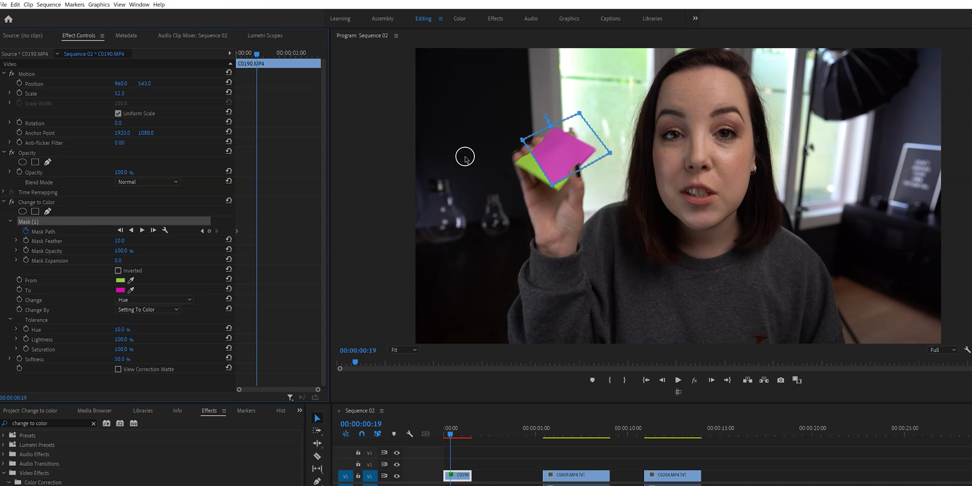
left_click_drag(543, 180, 557, 196)
left_click_drag(601, 152, 600, 152)
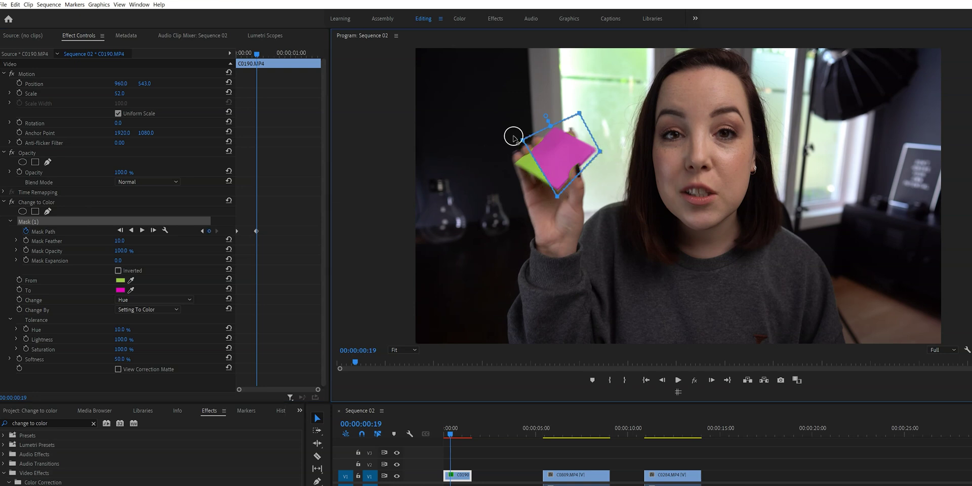
left_click_drag(521, 140, 513, 158)
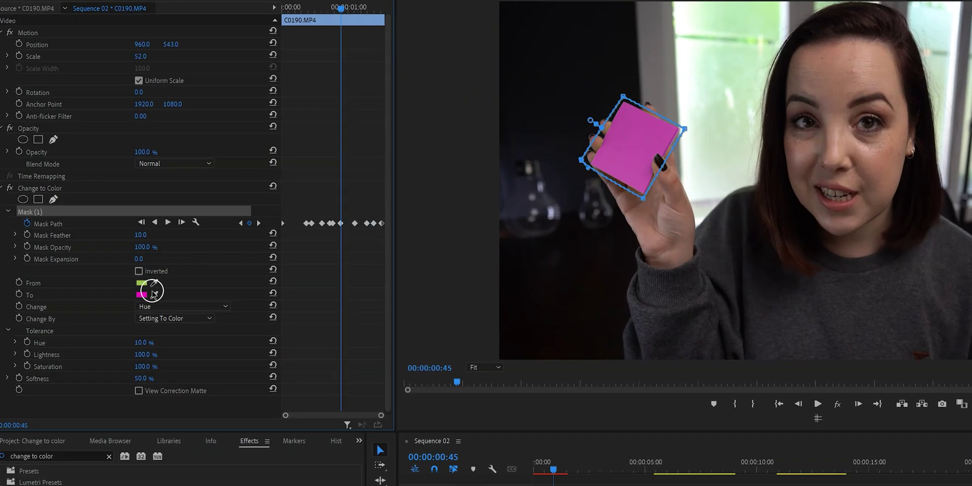
- Set Change to Color's Change option to Hue & Saturation
left_click(136, 300)
left_click(206, 362)
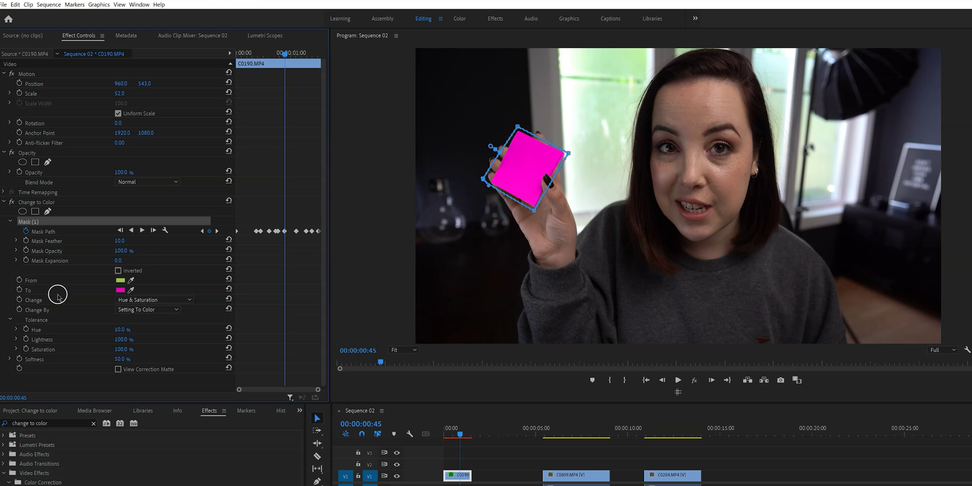
- Keyframe the To colour, move that keyframe later, and set To to the note's green at the playhead
left_click(23, 289)
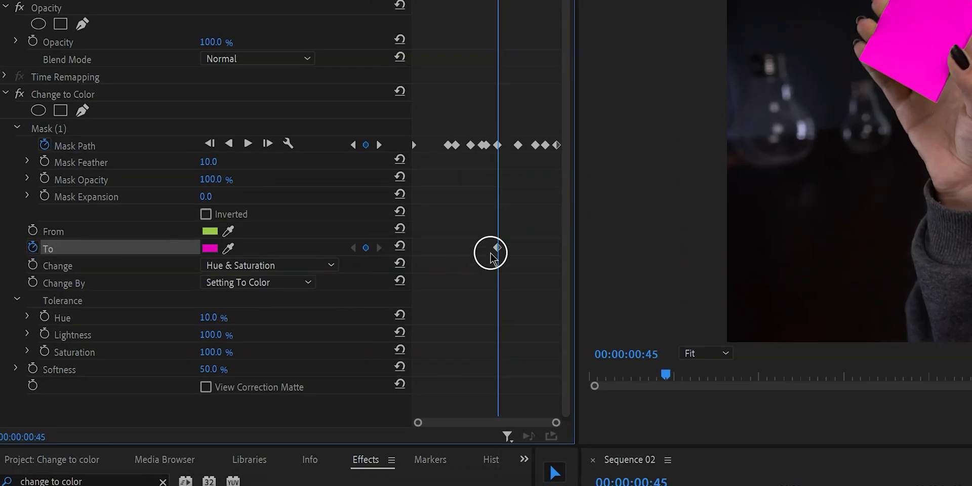
left_click_drag(497, 248, 555, 259)
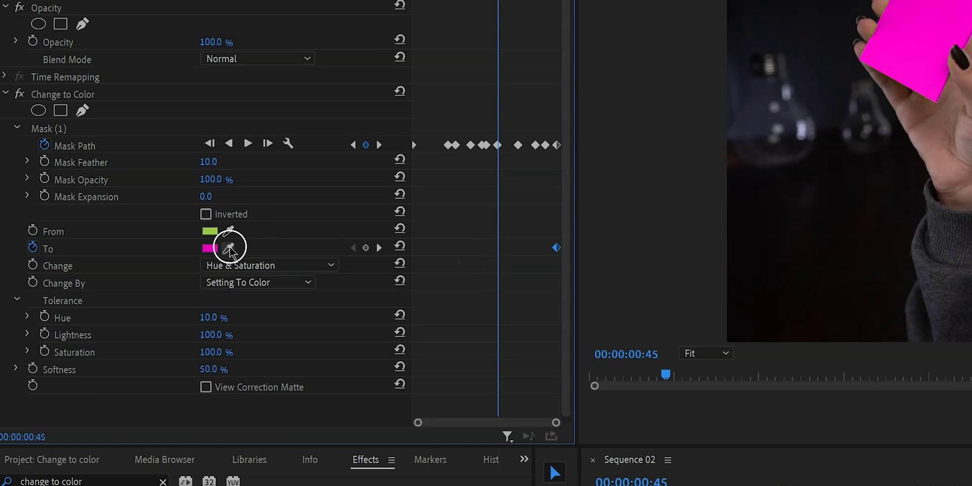
left_click_drag(230, 245, 210, 231)
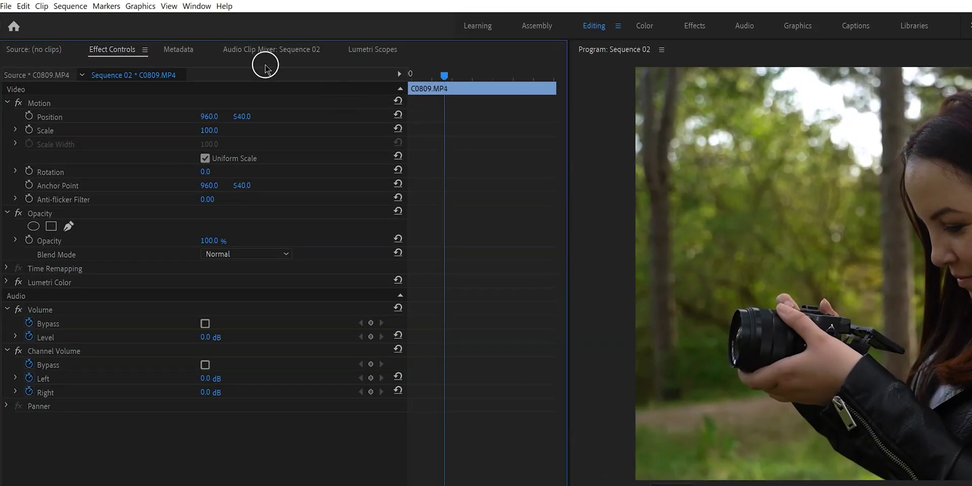
- Open and close the Lumetri Color panel, then switch to the Color workspace
left_click(197, 6)
left_click(219, 270)
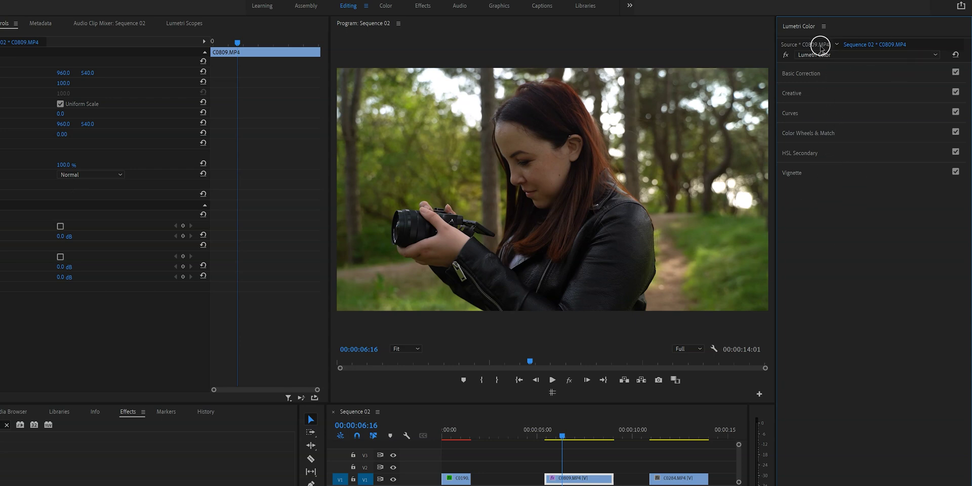
left_click(823, 26)
left_click(835, 27)
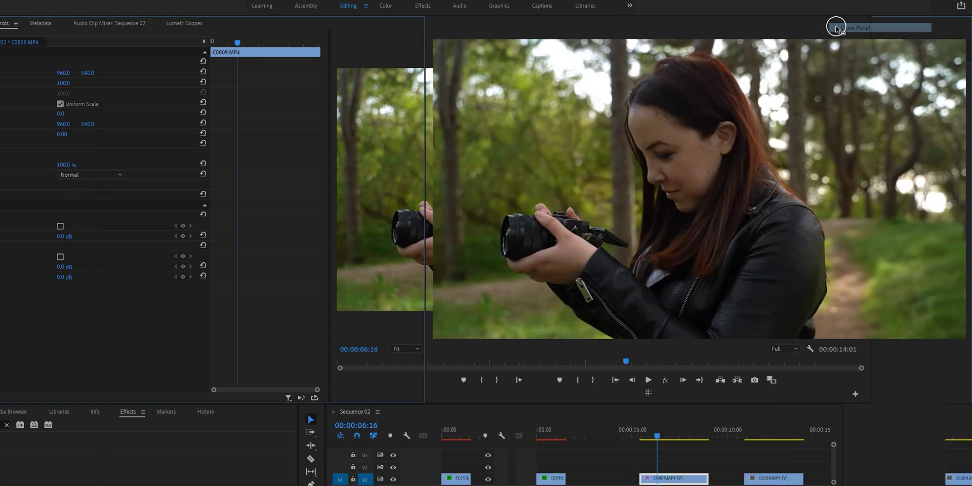
left_click(386, 5)
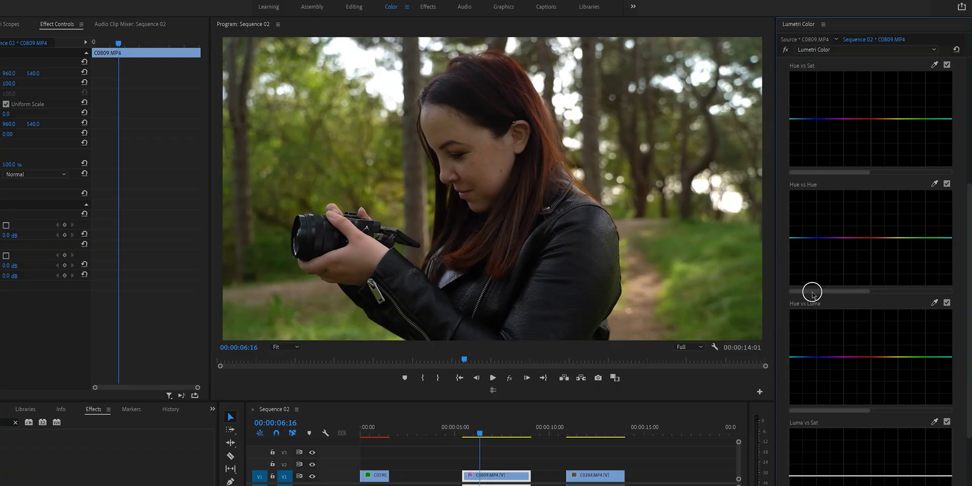
- Bend the Hue vs Hue curve so the forest's green foliage turns autumn orange, then select the yellow point
left_click_drag(812, 293, 920, 292)
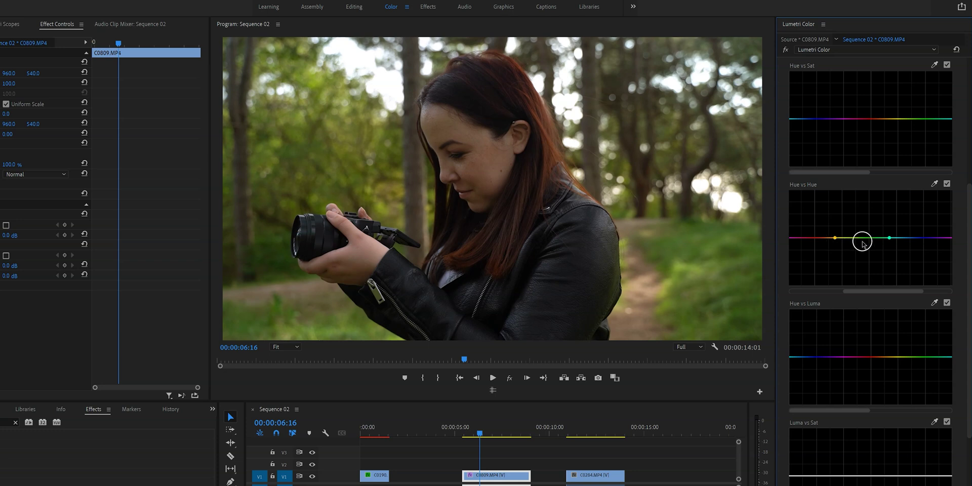
left_click_drag(866, 244, 832, 208)
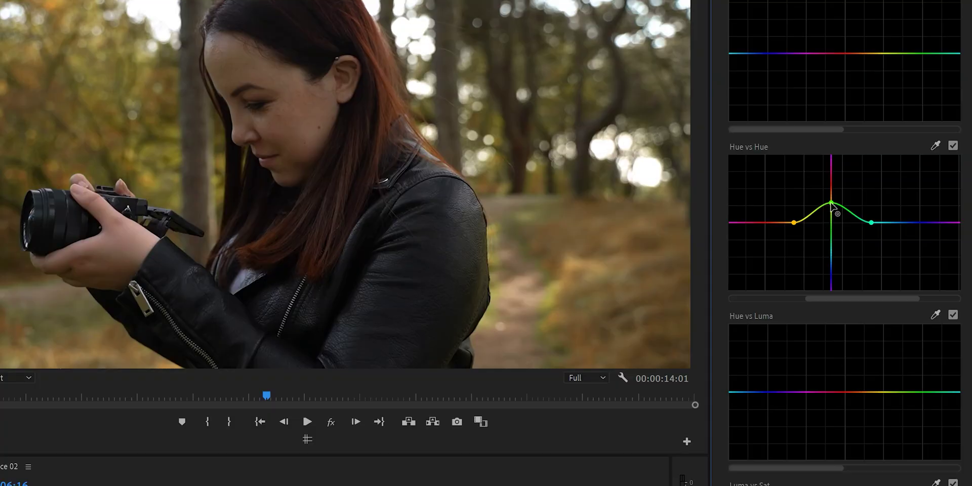
mouse_move(832, 204)
left_mouse_down()
mouse_move(829, 221)
mouse_move(832, 201)
left_mouse_up()
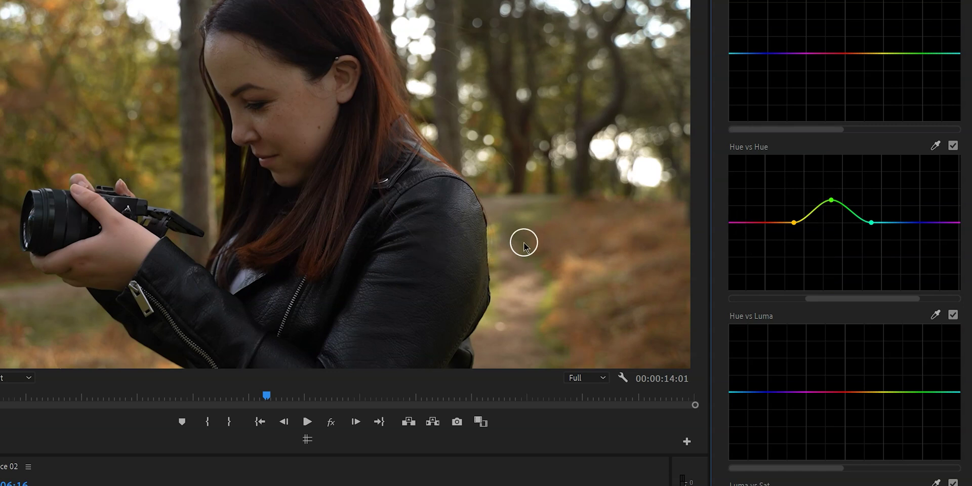
left_click(798, 228)
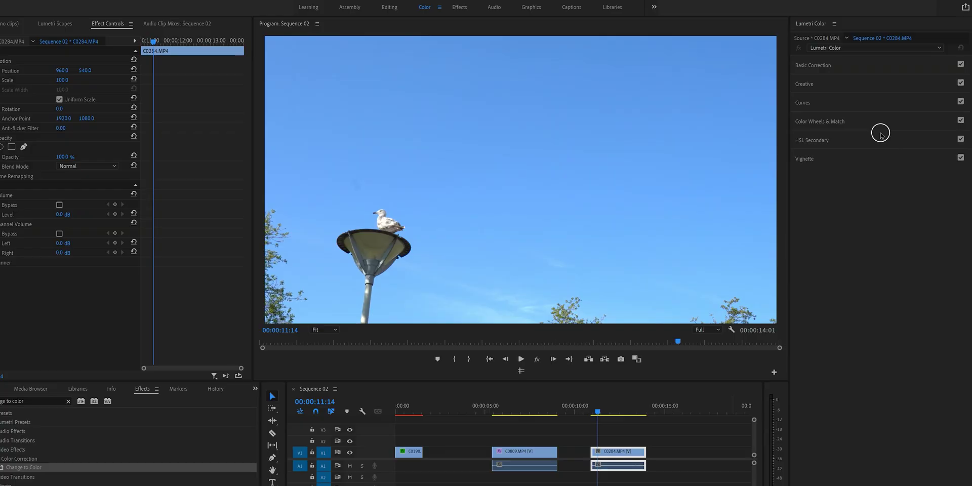
- Expand HSL Secondary, sample the blue sky as the key colour, and apply the cyan preset
left_click(805, 143)
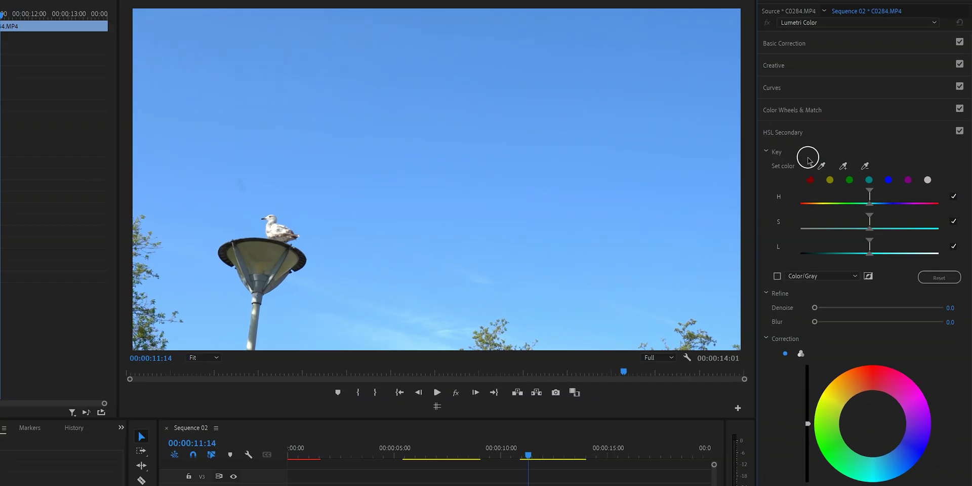
left_click(844, 168)
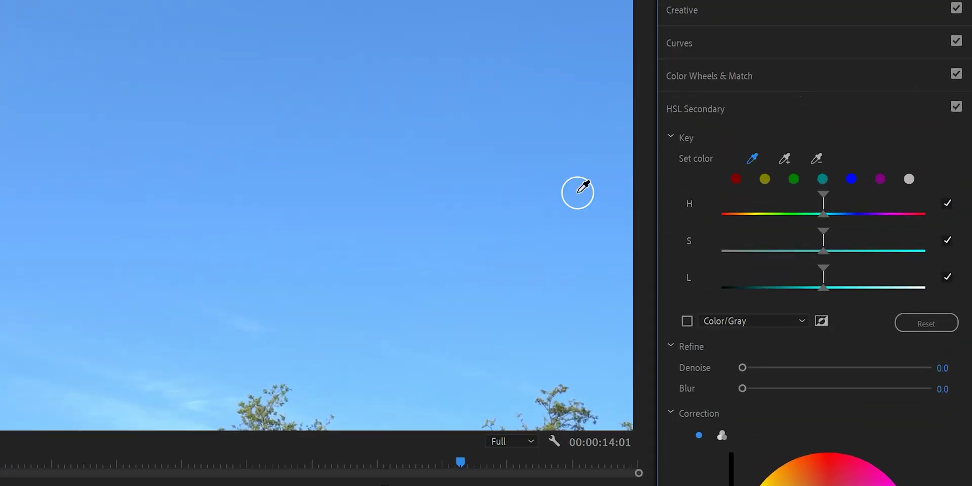
left_click(246, 205)
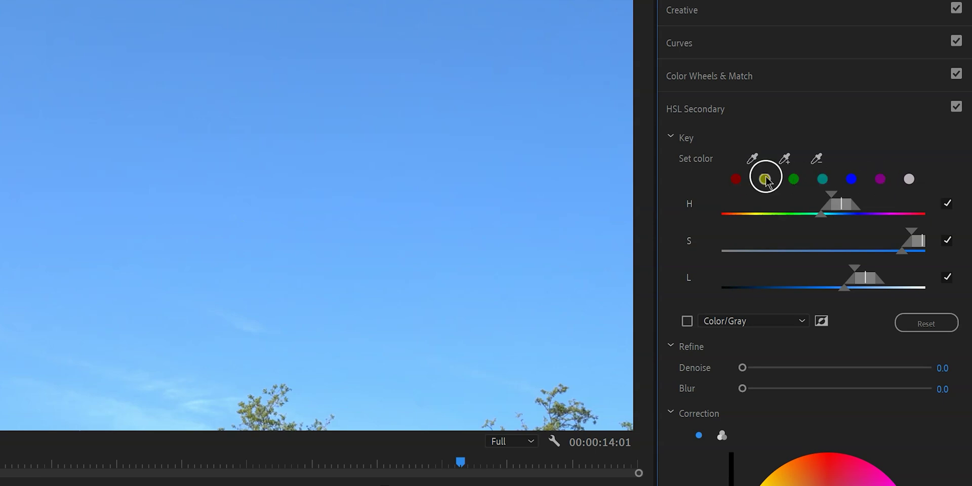
left_click(823, 180)
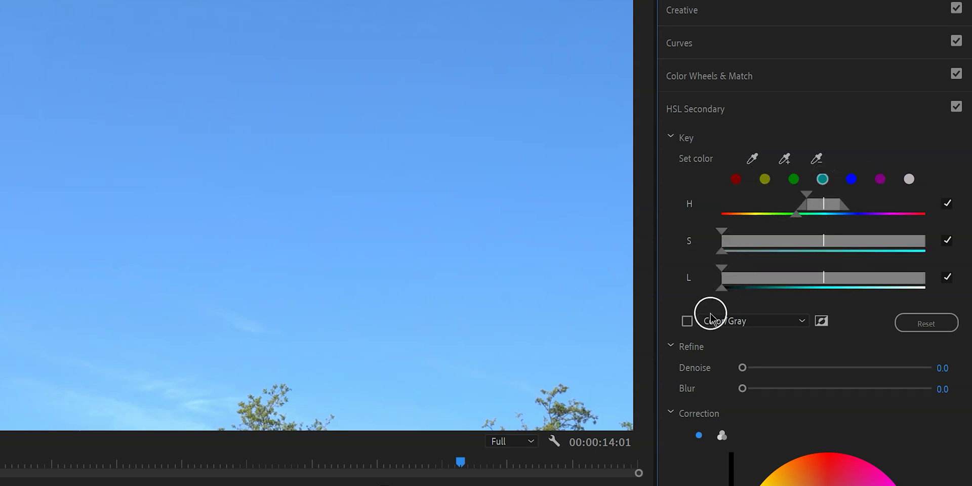
- Using the Color/Gray preview, tighten the key's hue and saturation ranges and soften it with blur 2.7
left_click(687, 321)
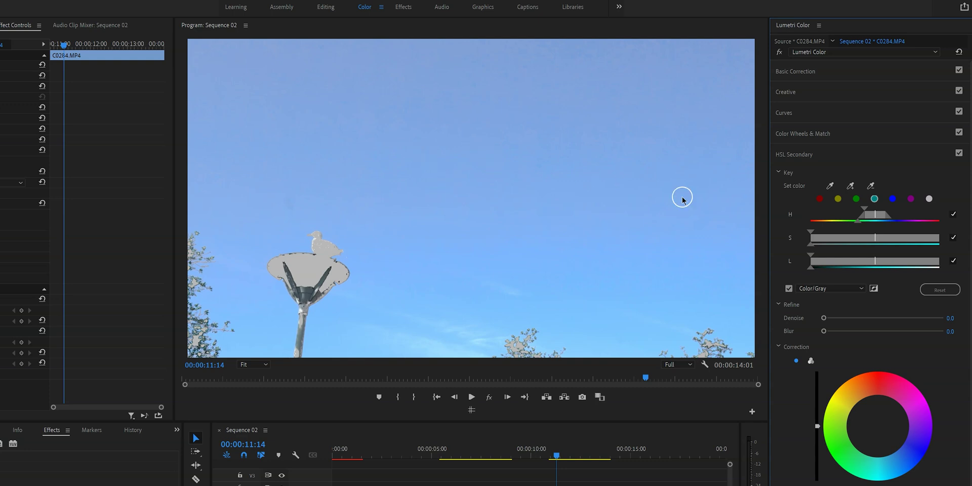
left_click_drag(871, 215, 879, 216)
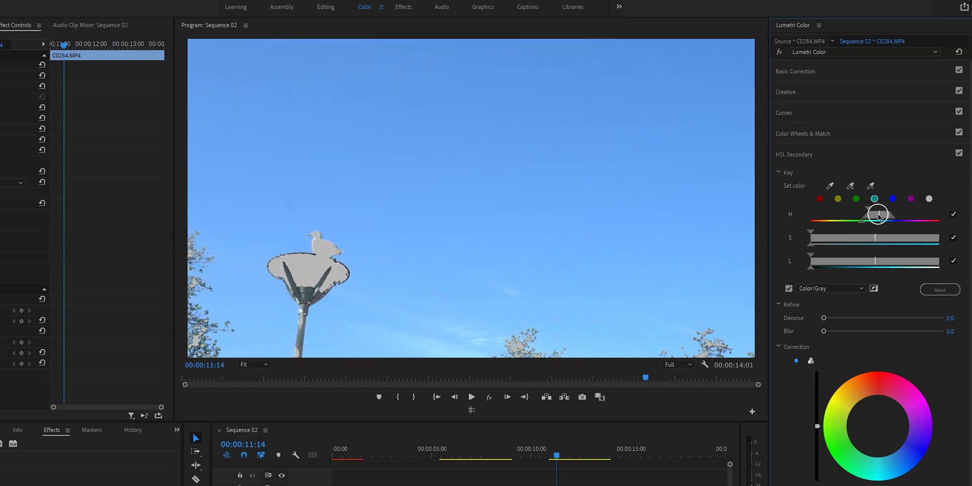
left_click_drag(813, 234, 811, 232)
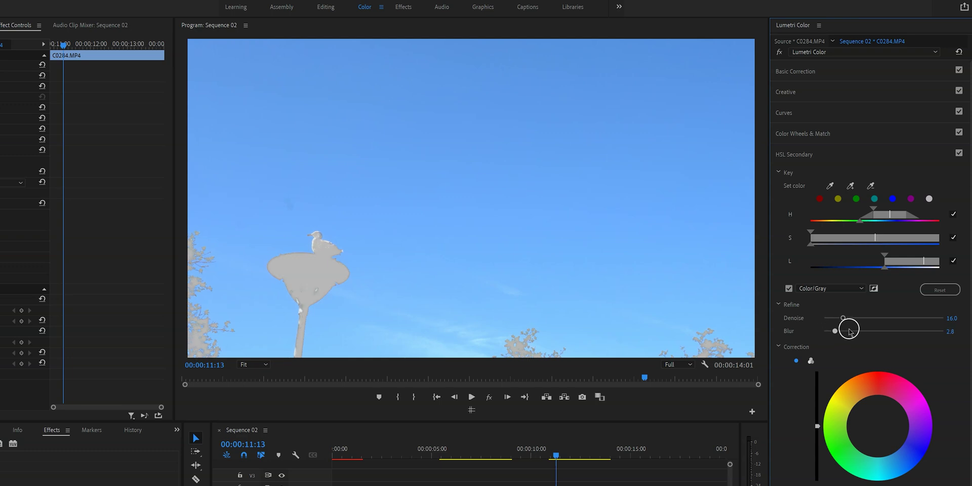
left_click_drag(849, 331, 847, 331)
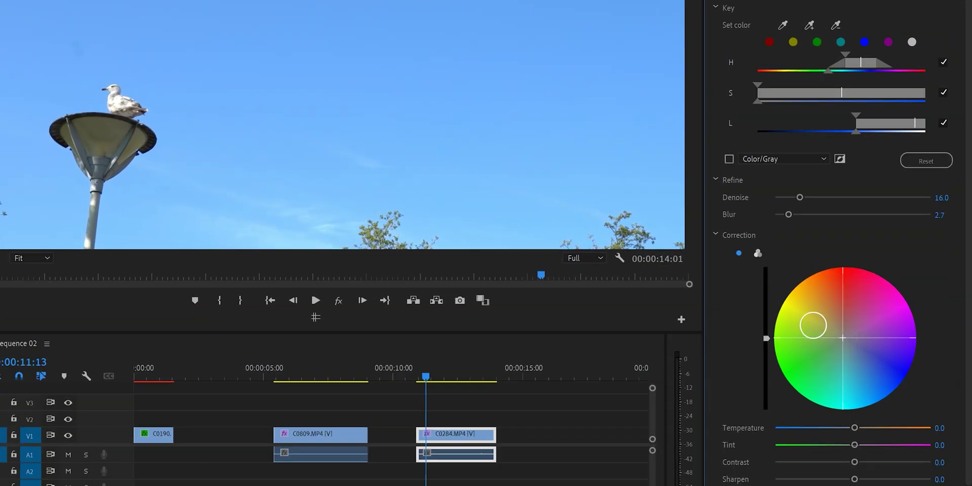
- Tint the keyed sky purple on the correction wheel and settle its brightness at a bluer purple
left_click_drag(844, 338, 866, 301)
left_click_drag(884, 371, 963, 364)
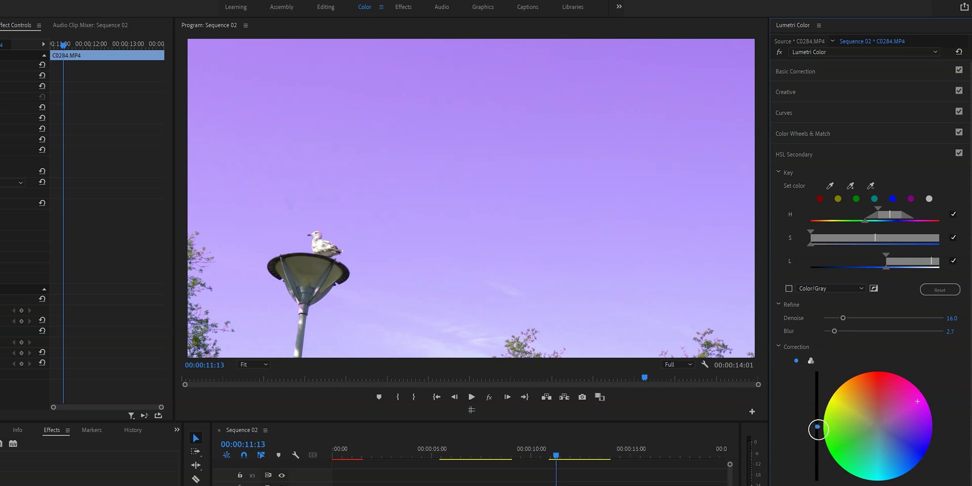
left_click_drag(821, 479, 819, 485)
left_click_drag(817, 450, 806, 295)
left_click_drag(808, 337, 818, 471)
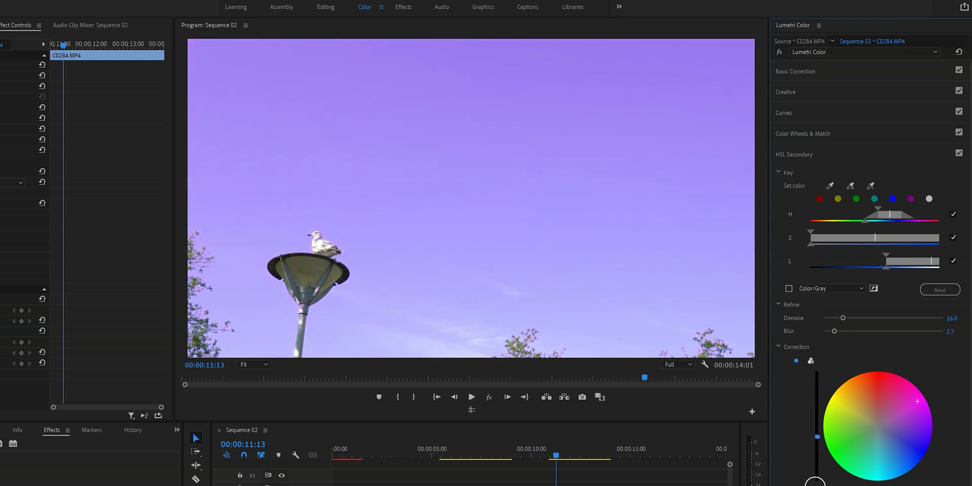
left_click(810, 361)
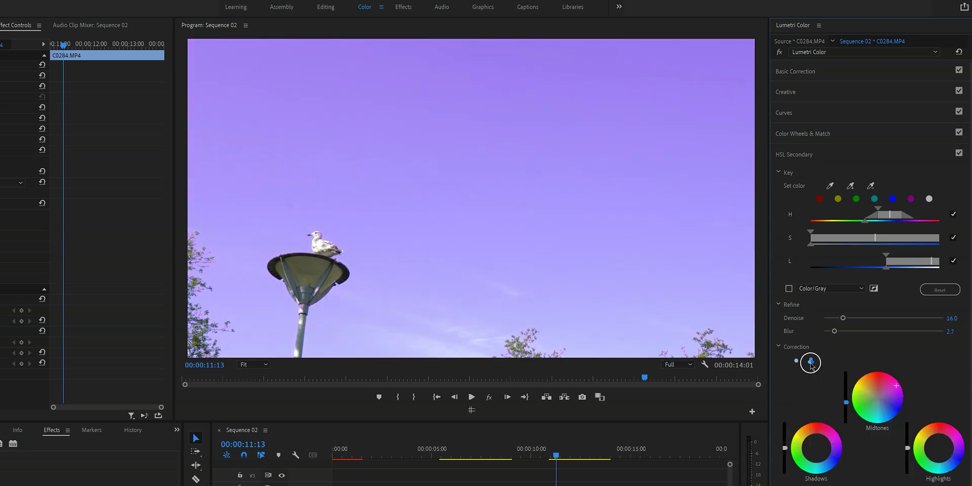